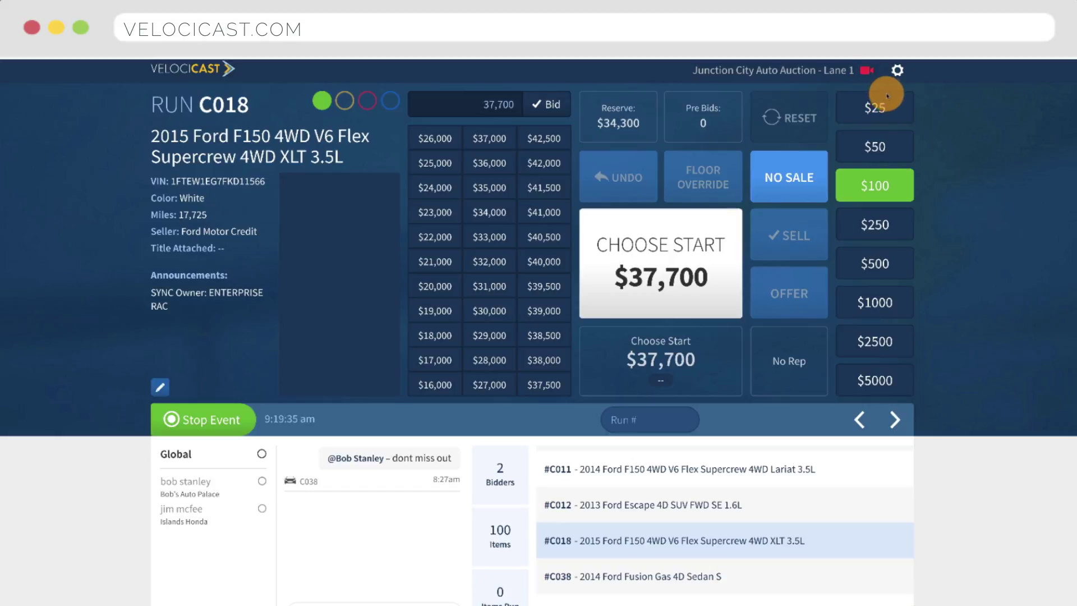
Add Non-op to run C018's announcements, then toggle the yellow status light on and off
left_click(897, 70)
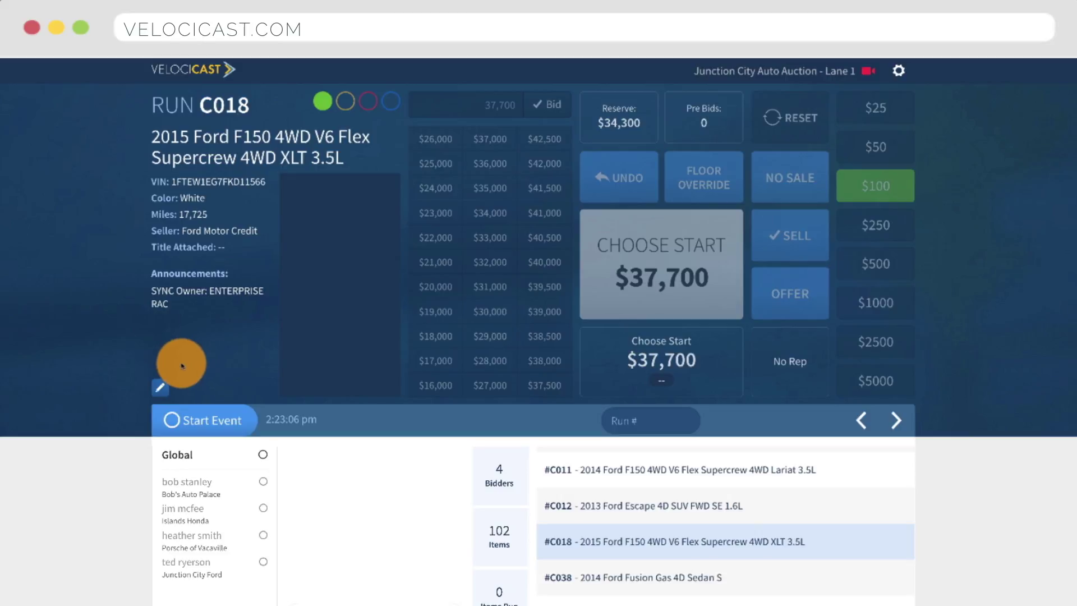
left_click(160, 388)
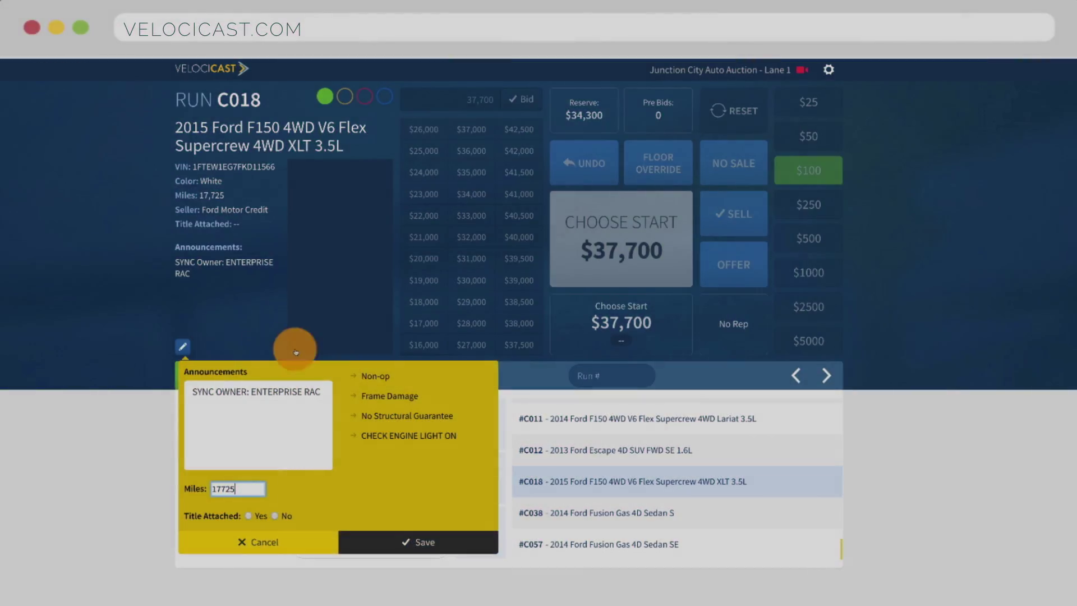
left_click(372, 376)
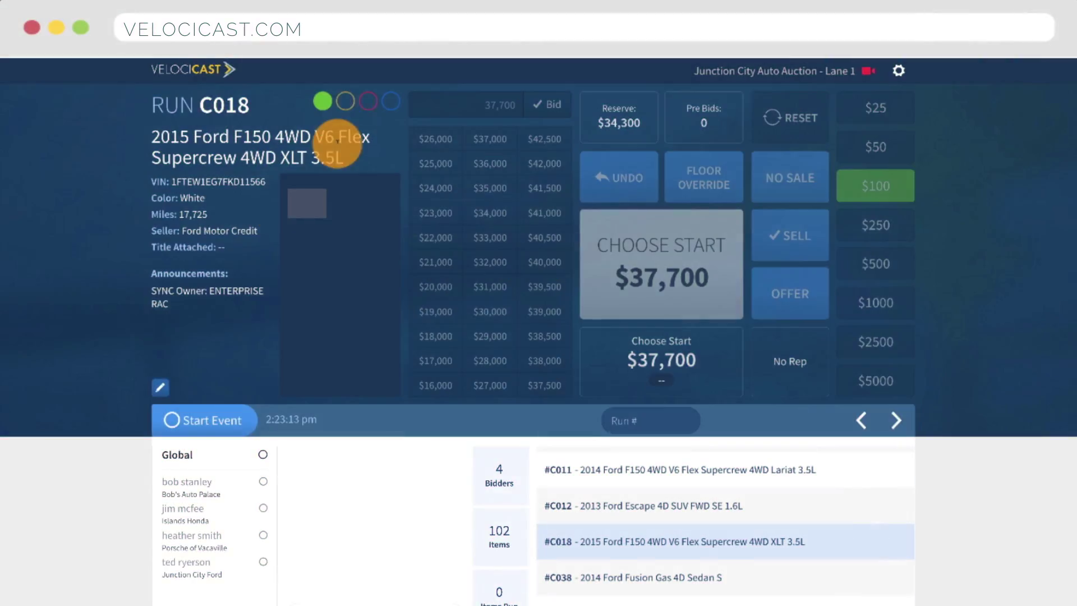
left_click(354, 106)
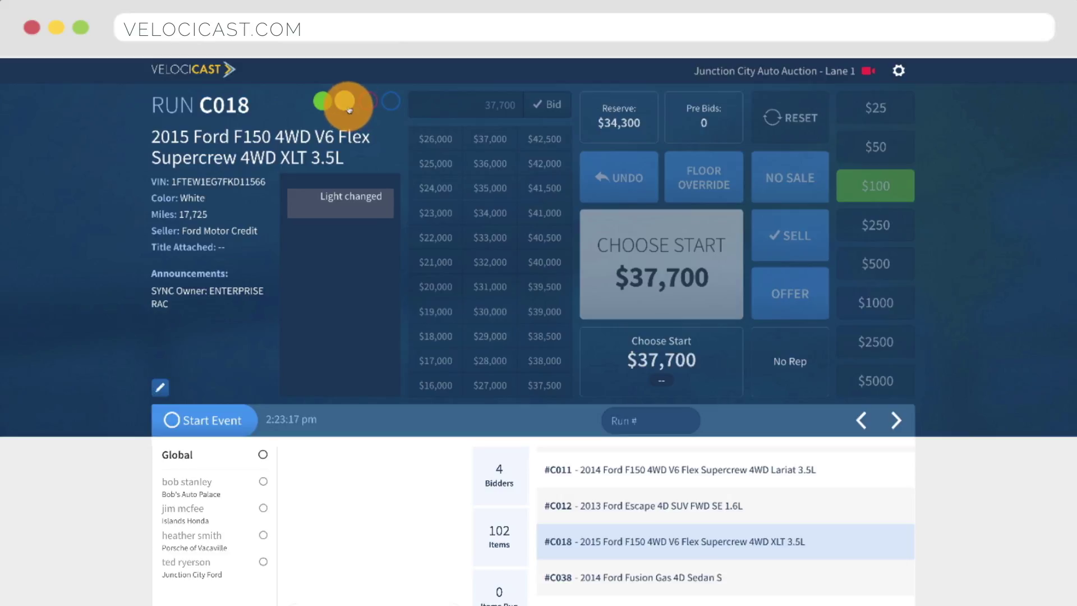
left_click(348, 106)
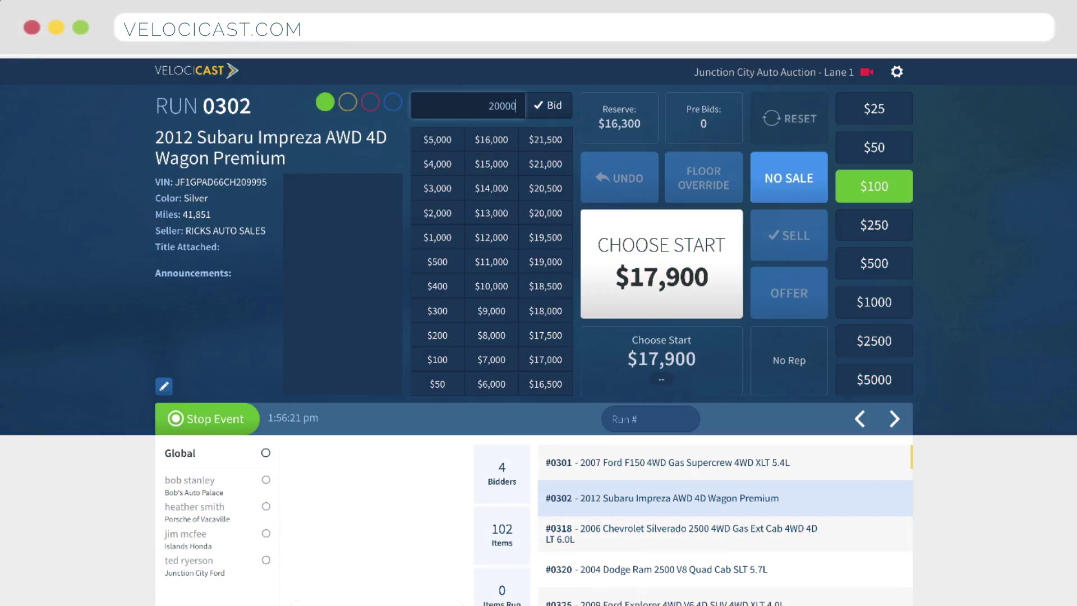
Lower run 0302's ask from $20,000 through $18,500 and $17,500 to $16,000, then take a $16,000 floor bid
key("Return")
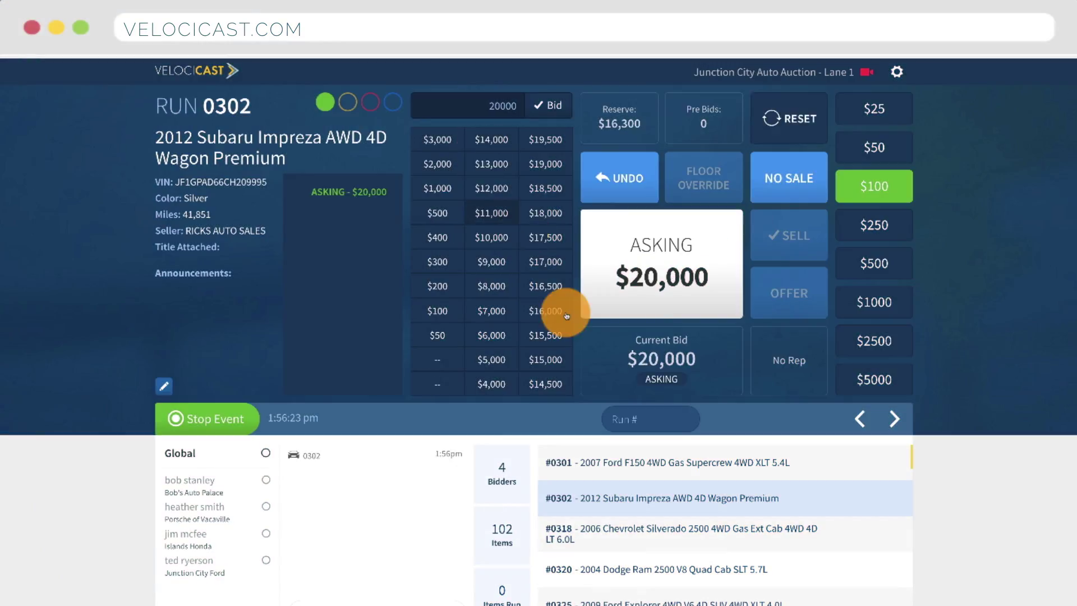
left_click(550, 192)
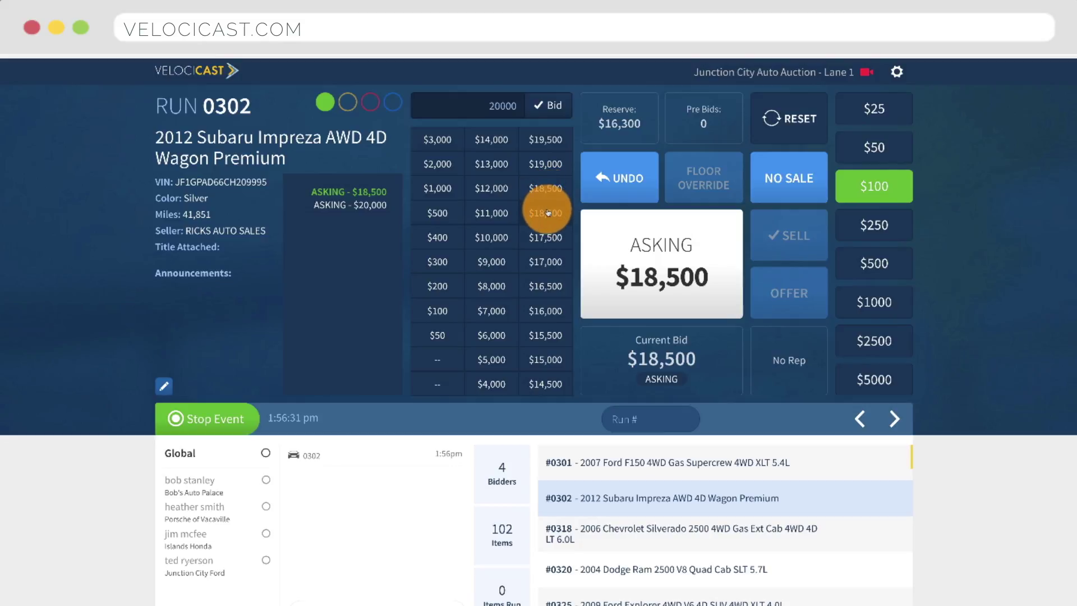
left_click(547, 240)
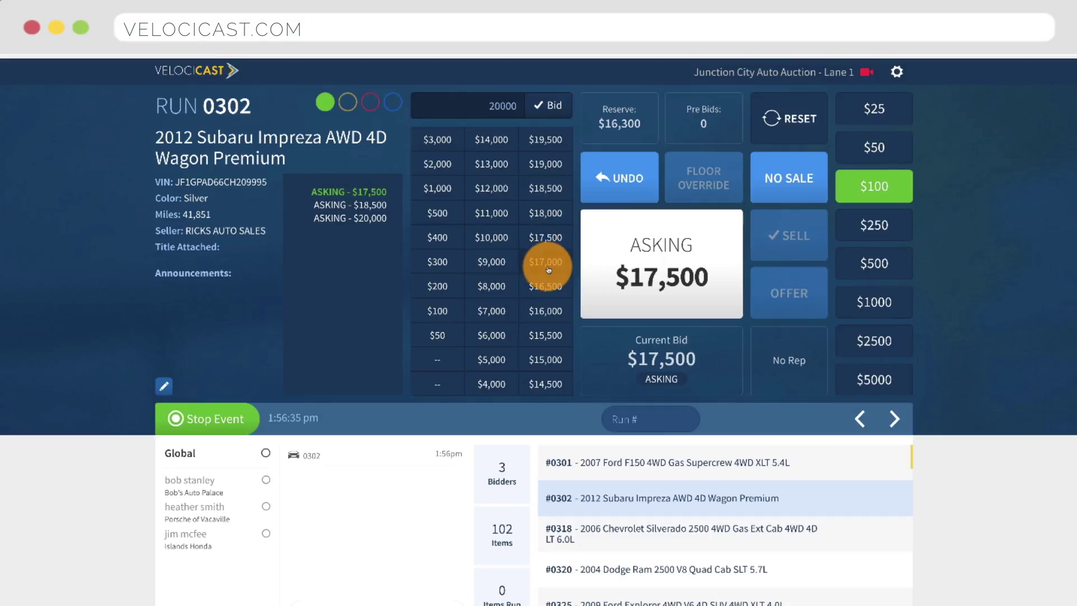
left_click(548, 312)
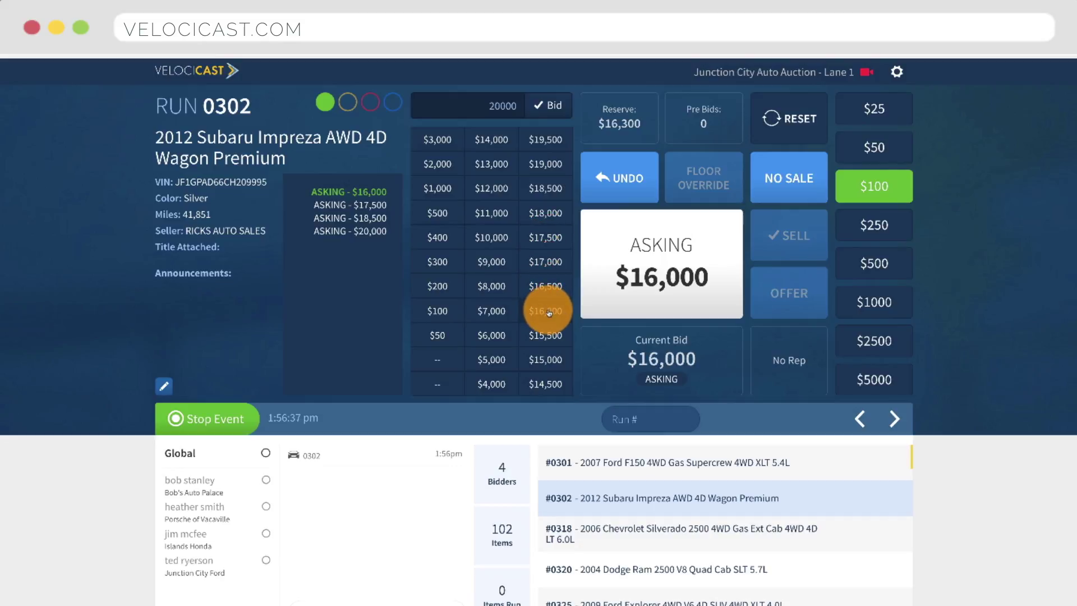
left_click(670, 258)
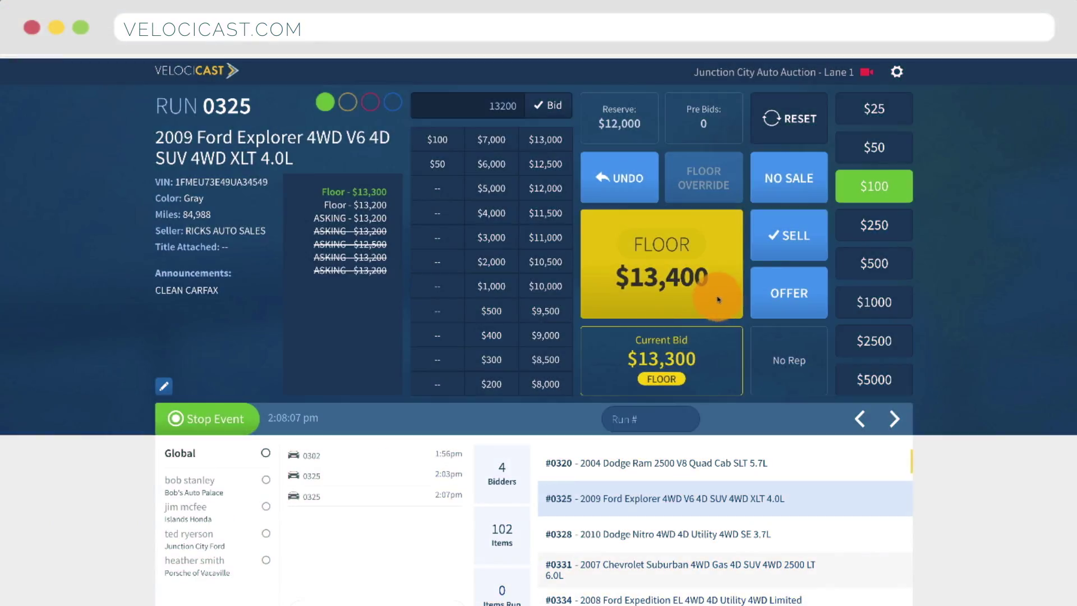
Take floor bids on run 0325, then restart its asking price at $13,200
left_click(718, 299)
left_click(719, 301)
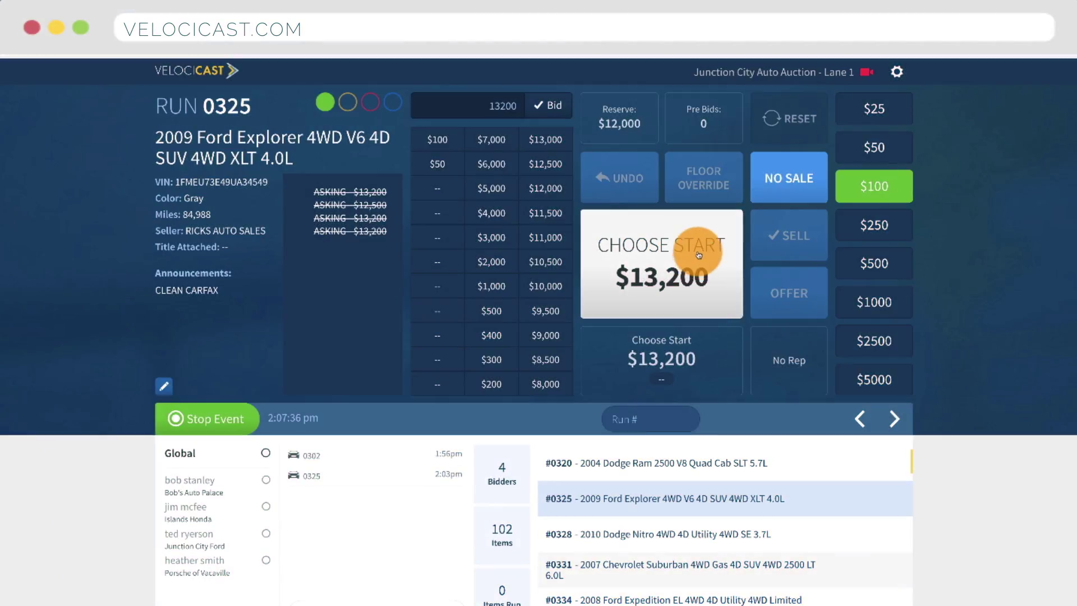
left_click(691, 247)
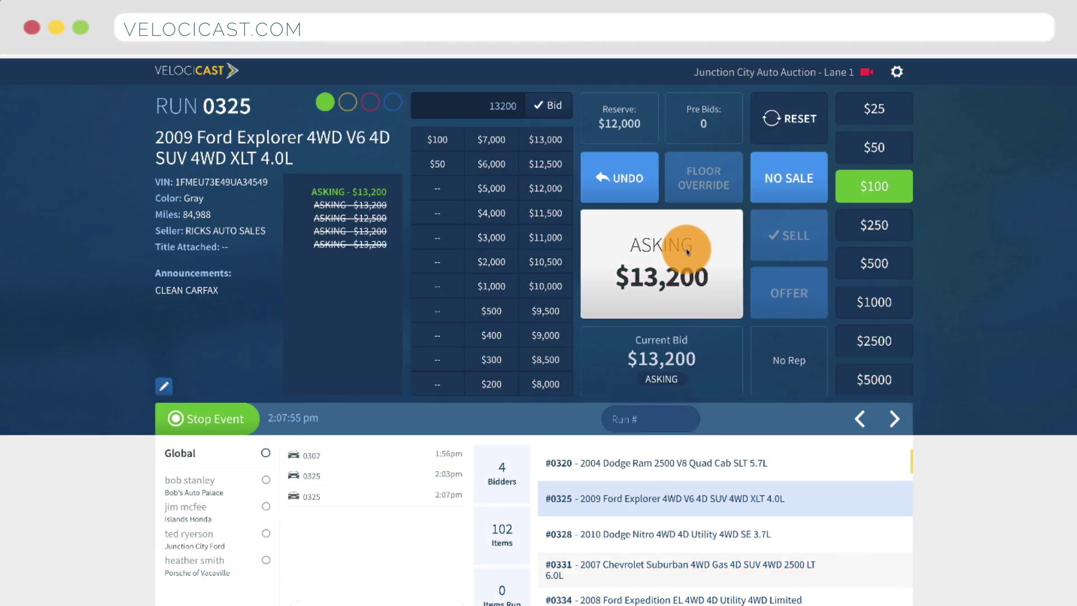
left_click(689, 252)
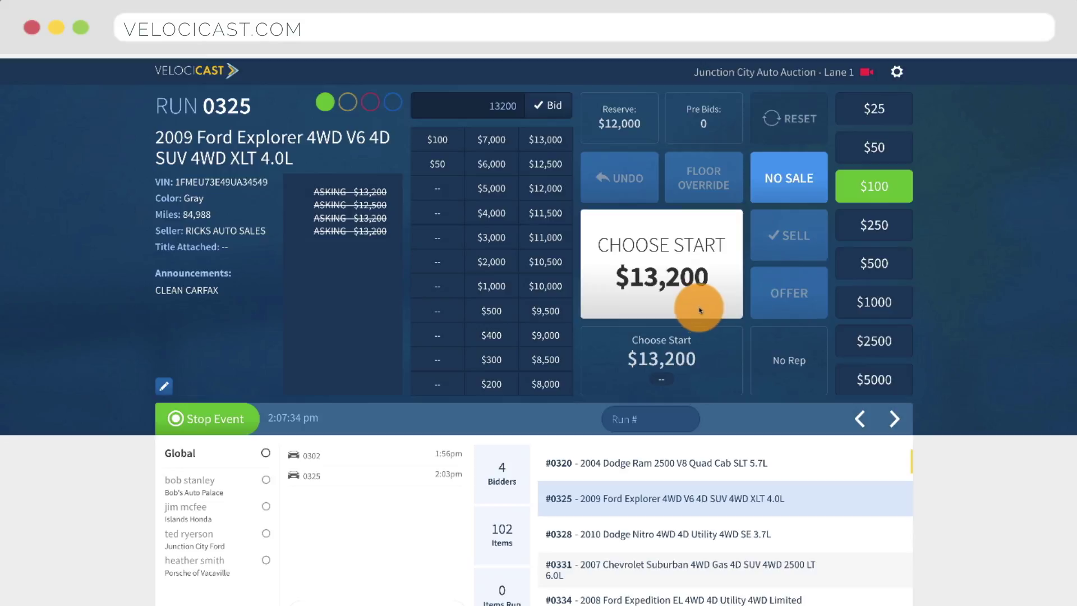
left_click(698, 256)
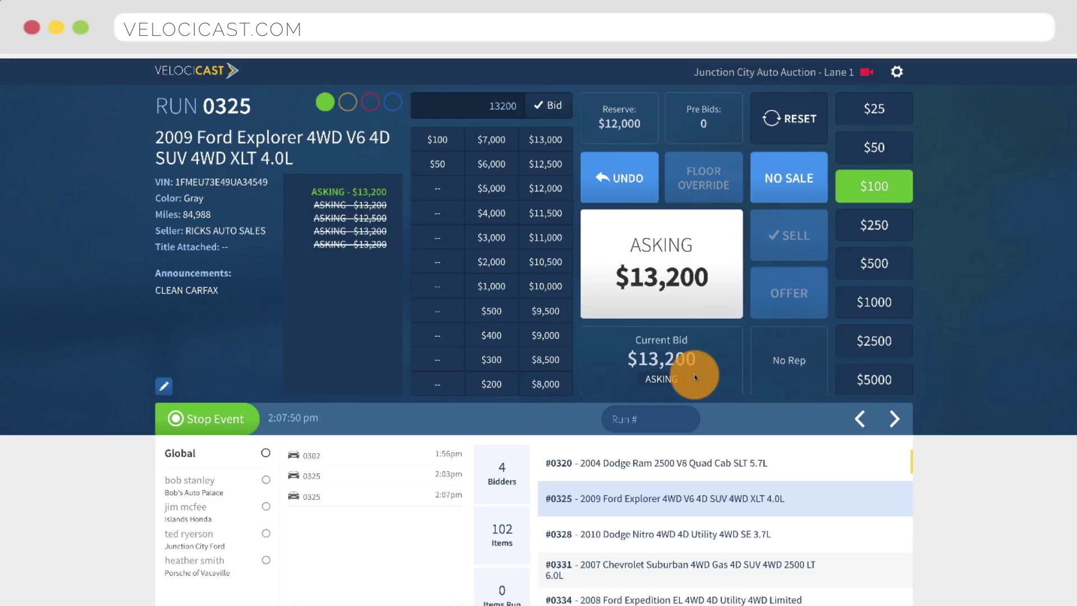
Accept floor bids on run 0325 at $13,200, $13,300, $13,400 and $13,500
left_click(685, 250)
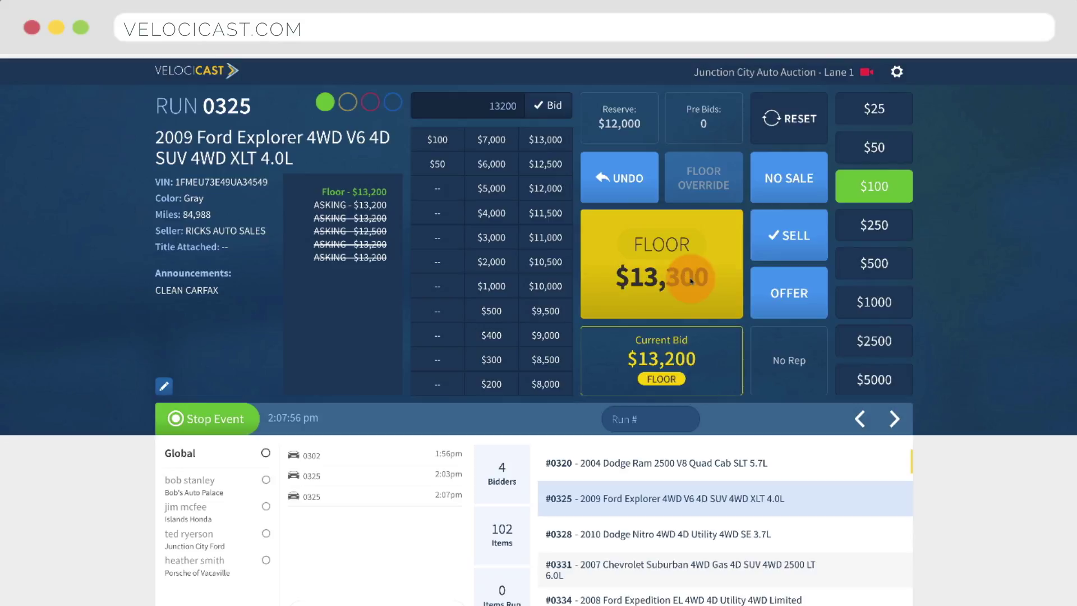
left_click(719, 301)
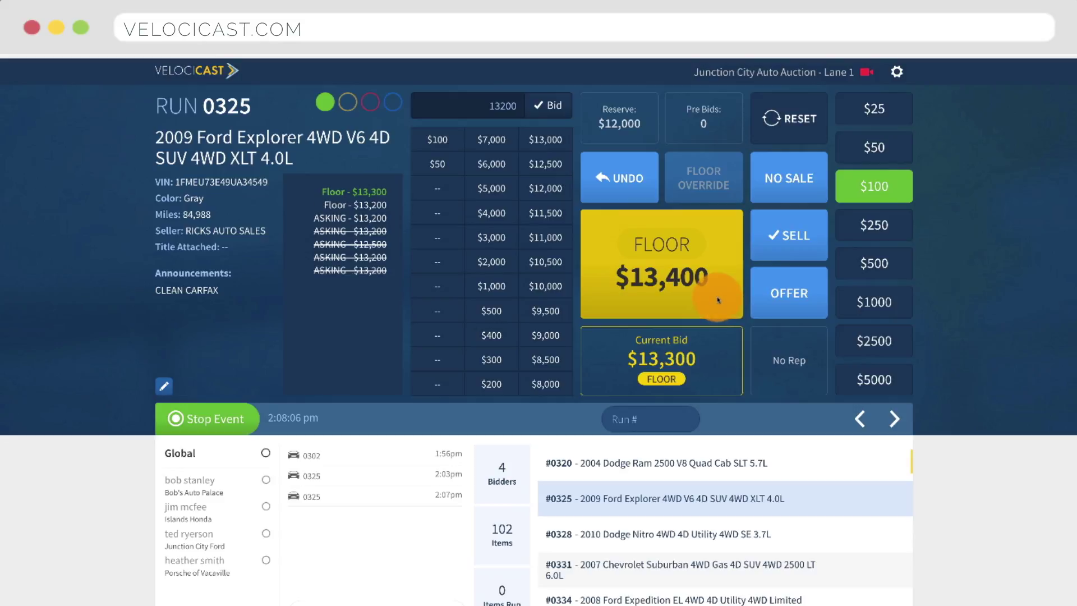
left_click(717, 300)
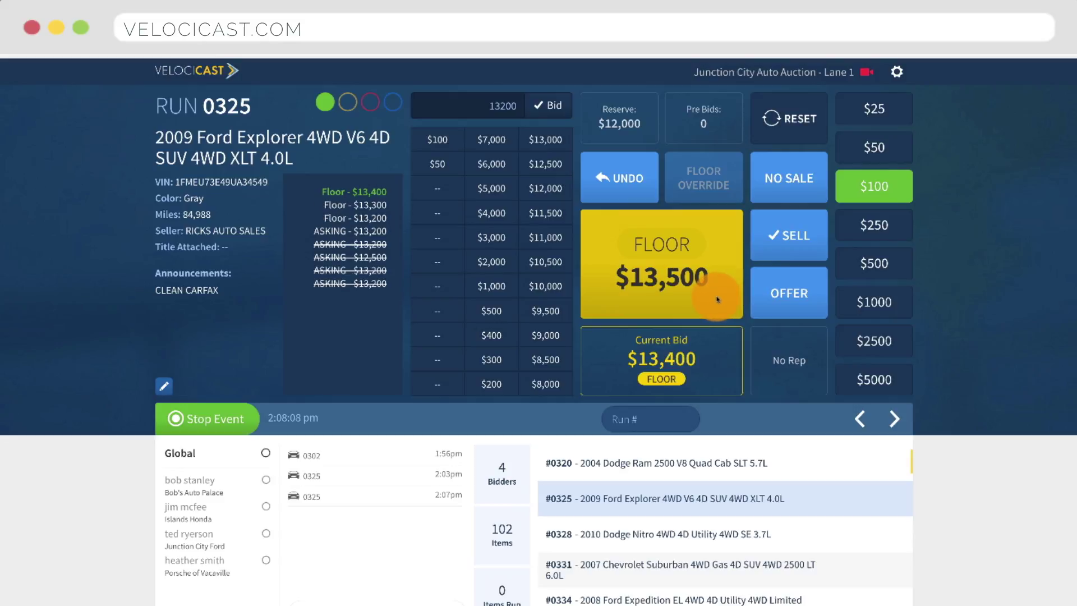
left_click(718, 300)
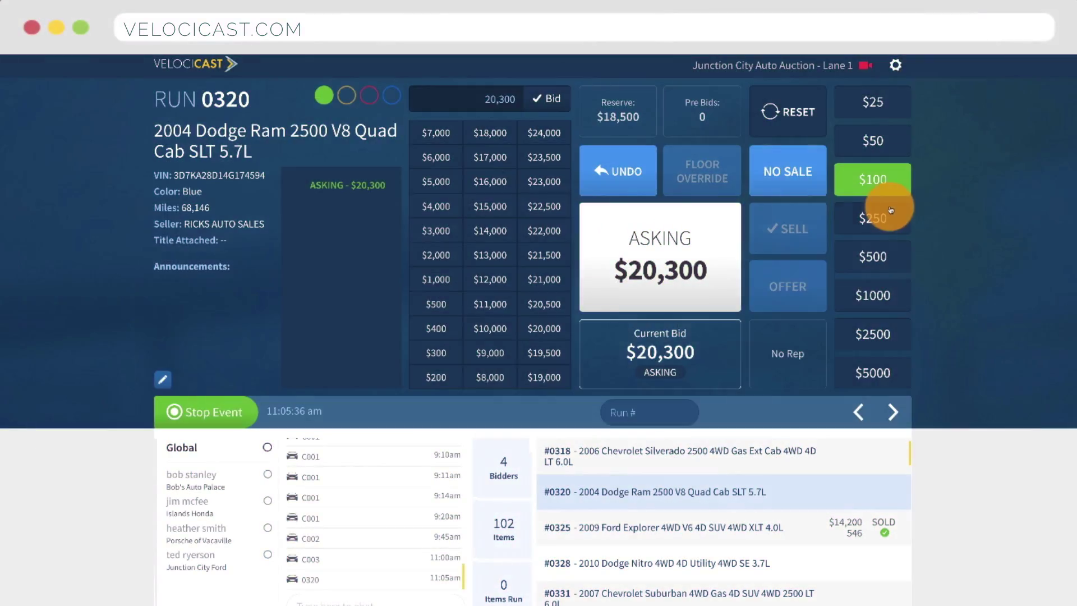
Try $250 and $500 bid increments, settling back on $250
left_click(890, 211)
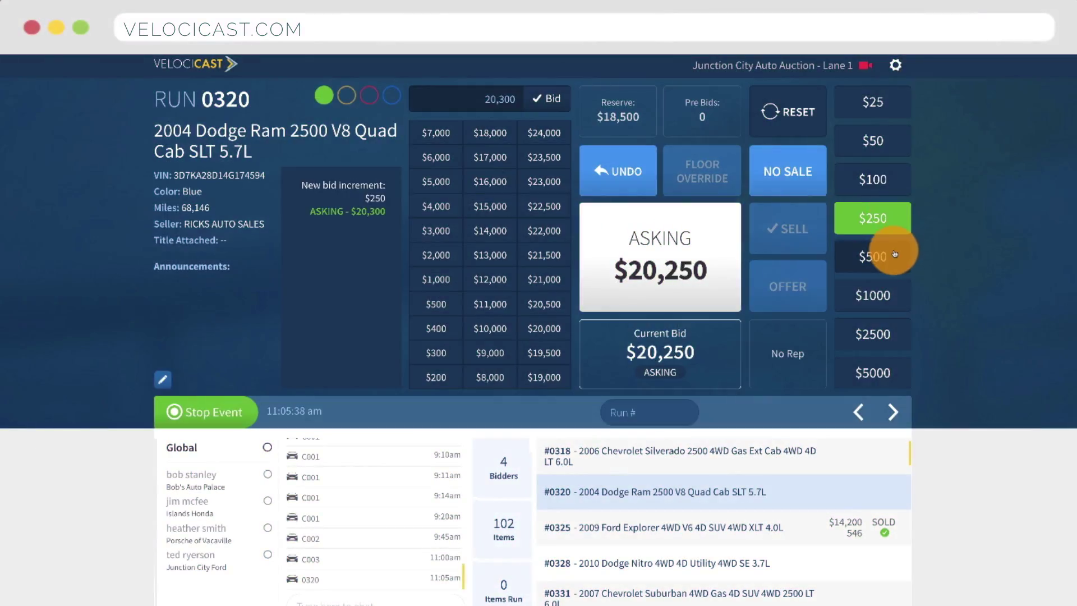
left_click(894, 254)
left_click(889, 221)
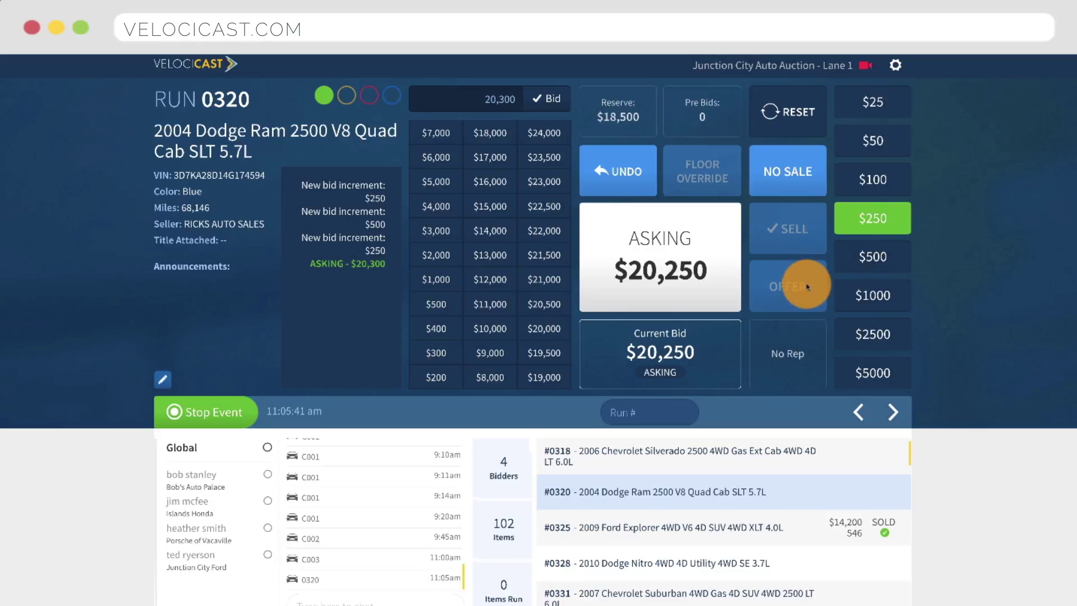
Record and undo a $20,250 floor bid, reset run 0320's bidding, and go back to run C003
left_click(713, 246)
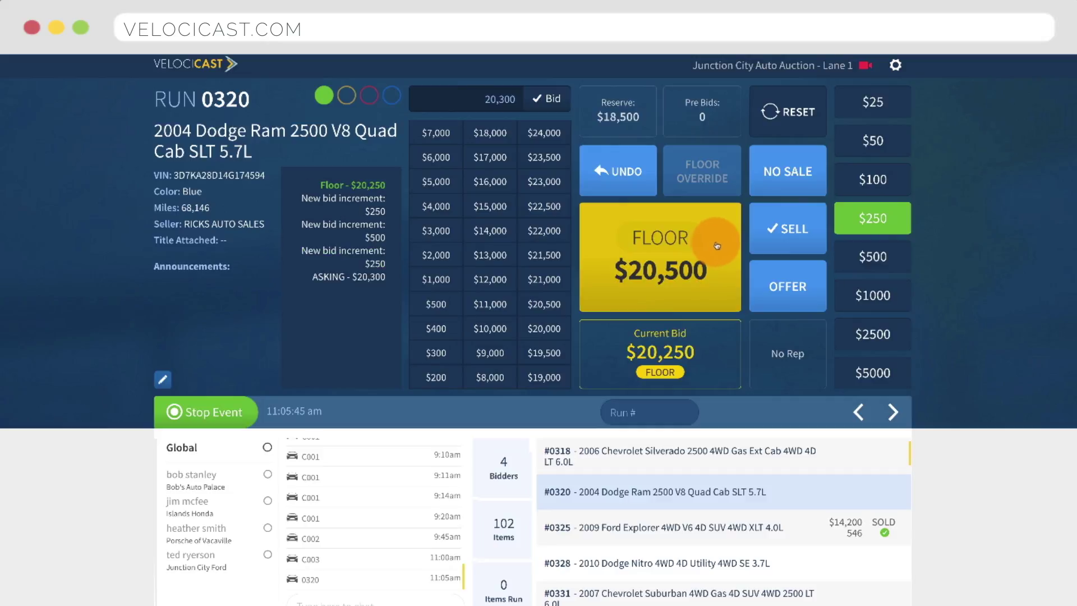
left_click(632, 185)
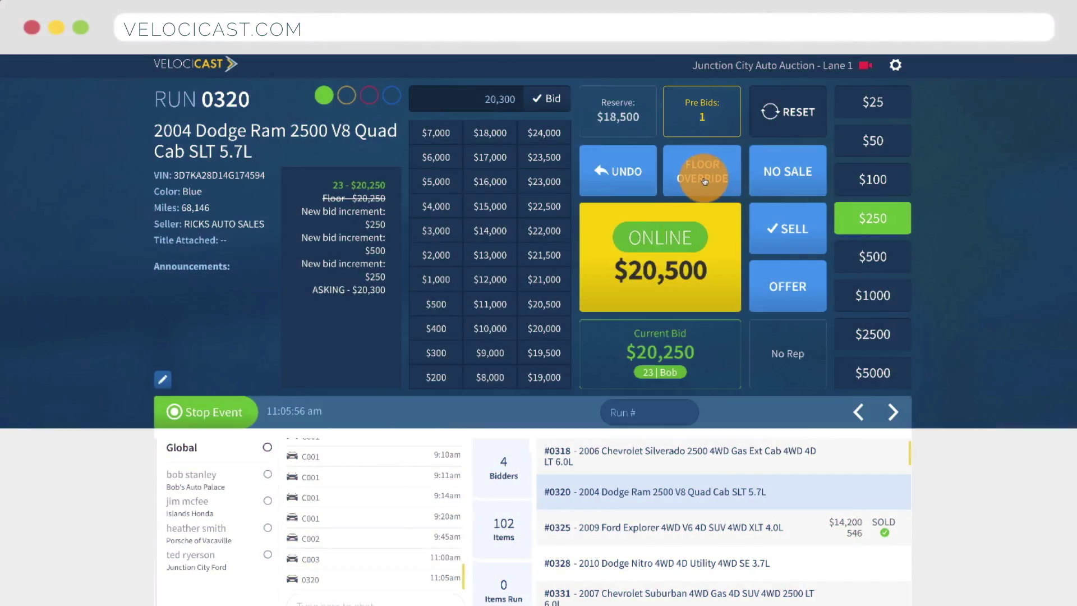
left_click(704, 181)
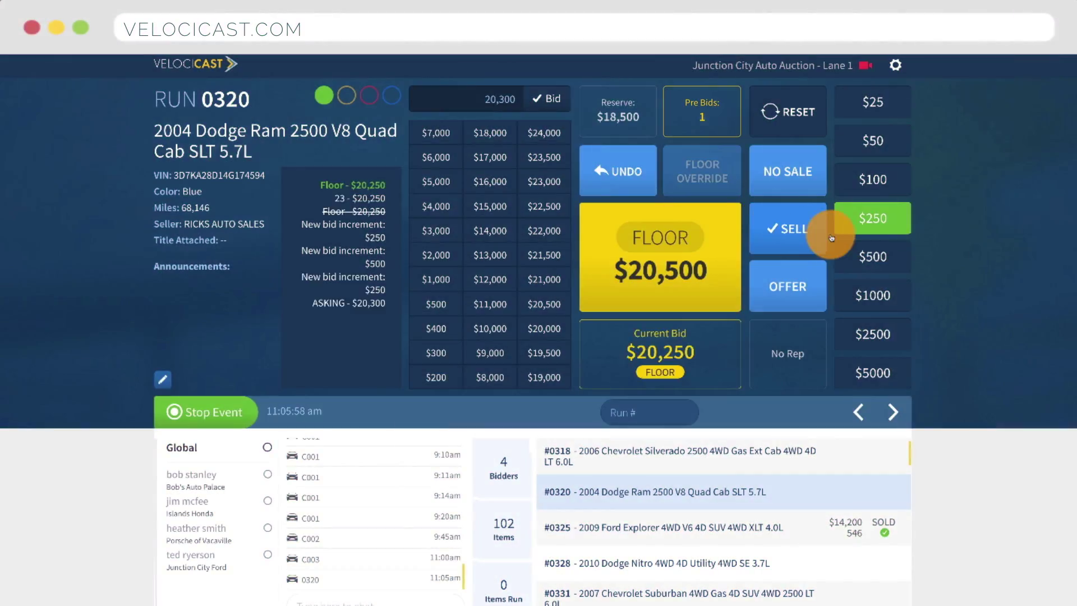
left_click(789, 122)
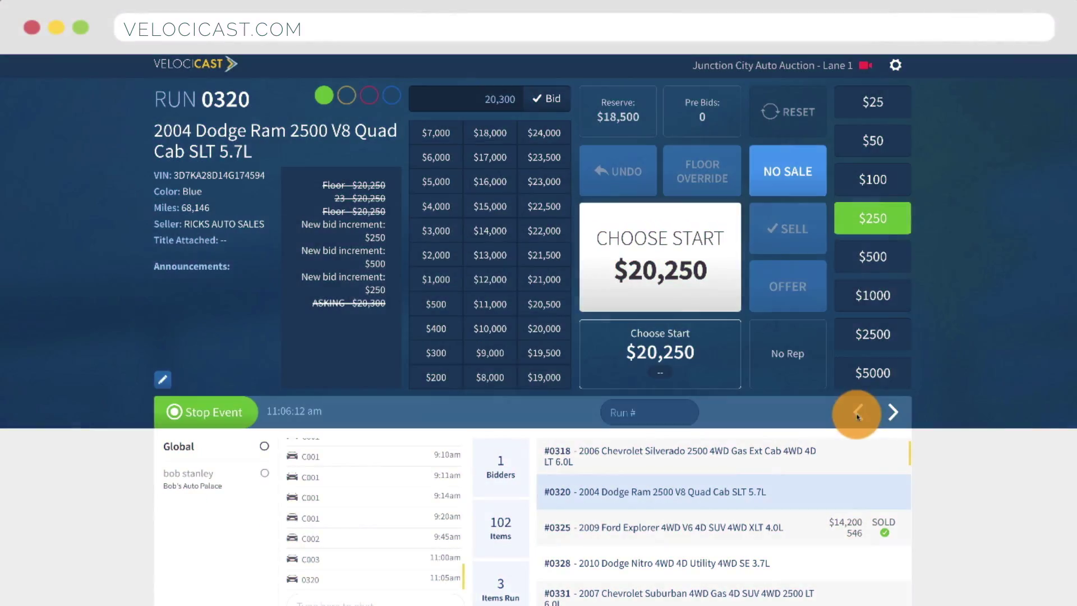
left_click(857, 414)
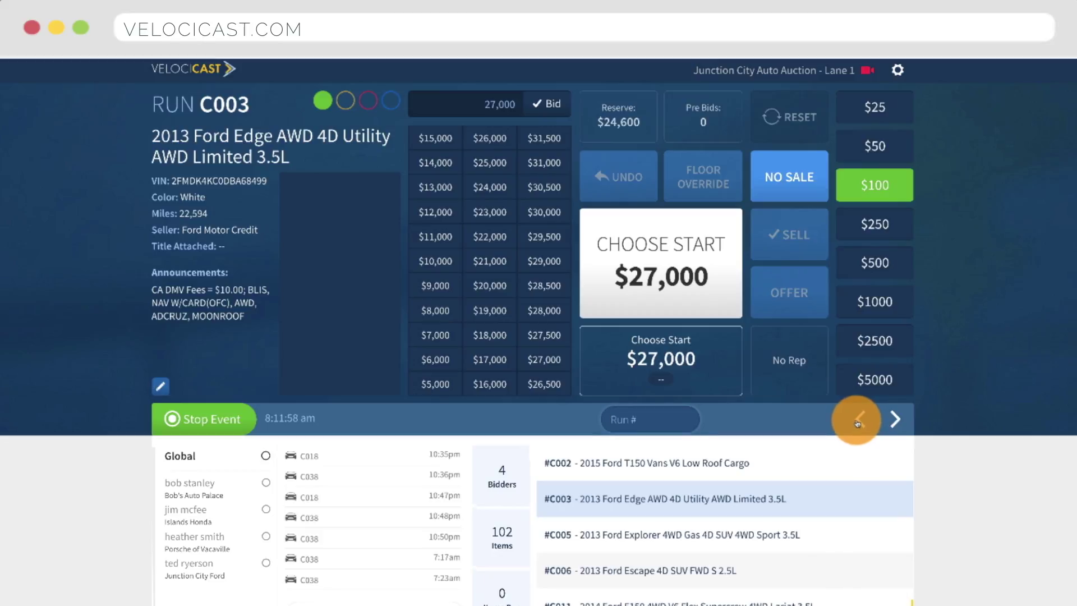
Step back and forth through the lane's runs, then load run C012 from the run list
left_click(859, 419)
left_click(894, 418)
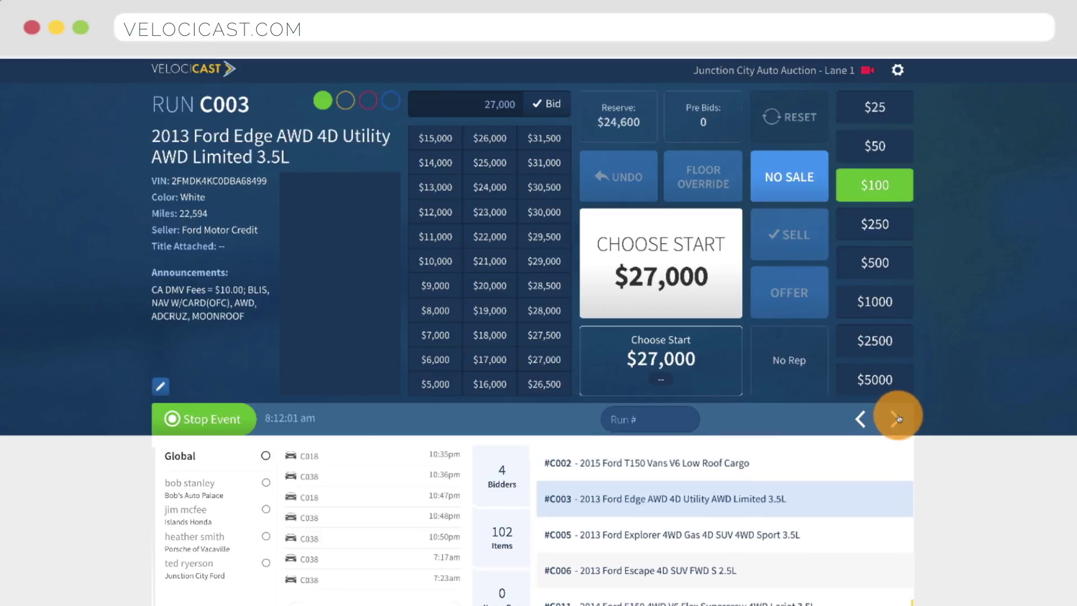
left_click(900, 418)
left_click(648, 418)
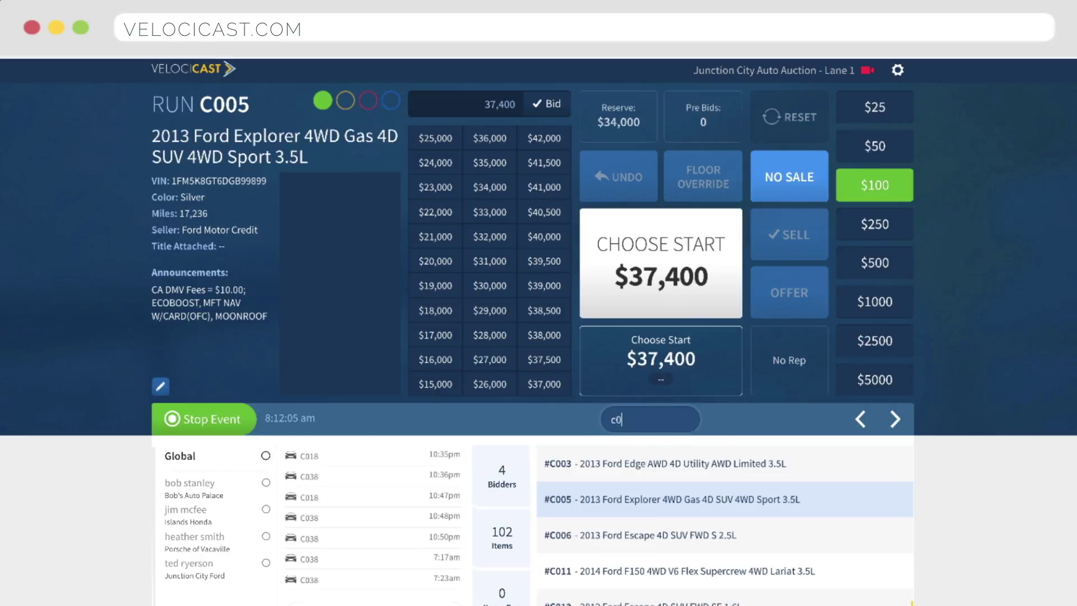
key("Right")
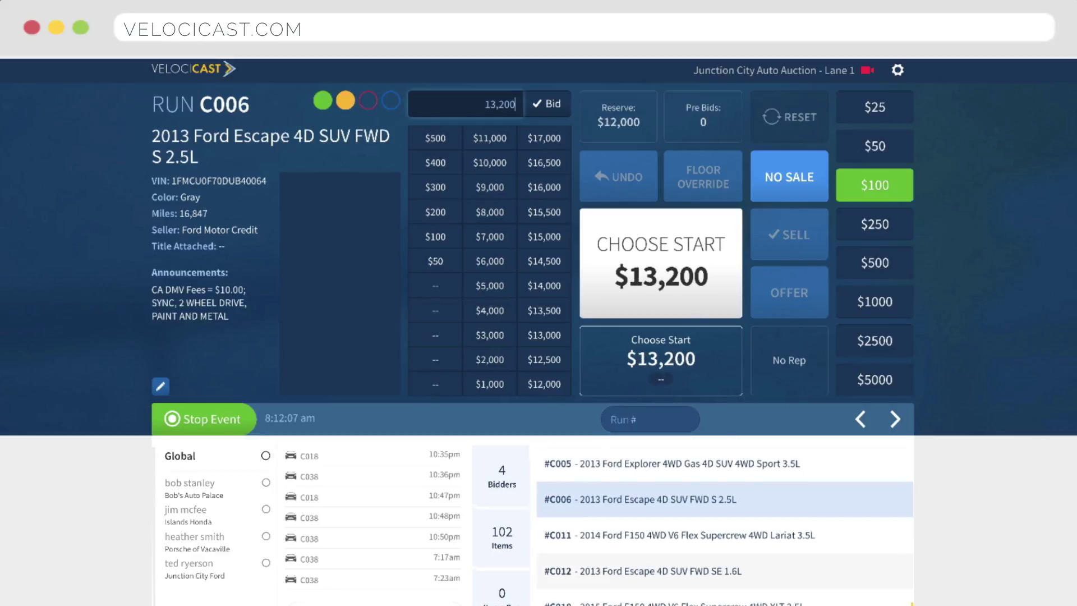
left_click(603, 538)
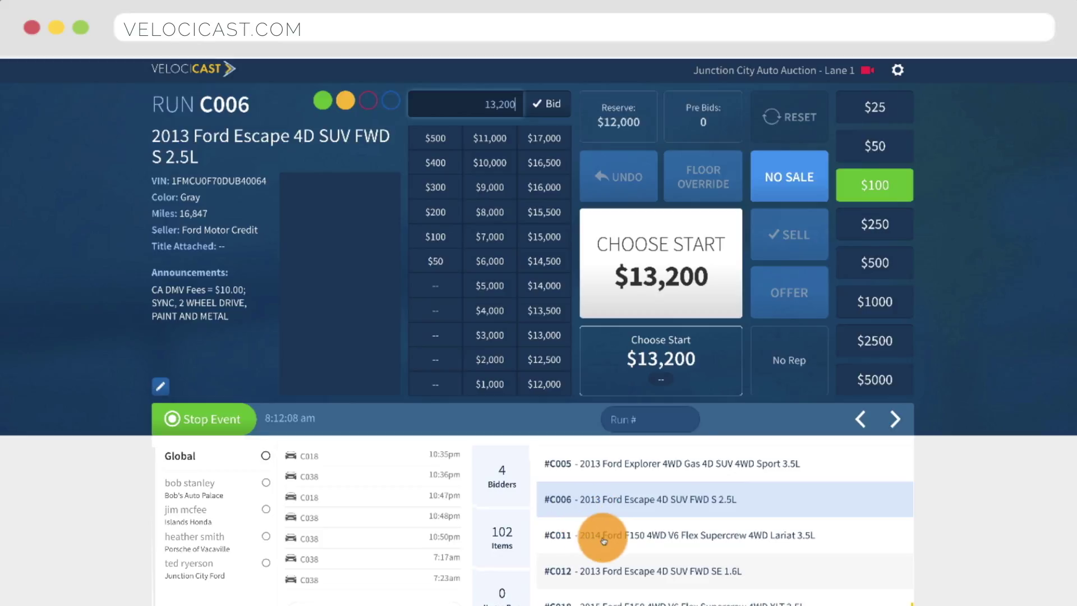
left_click(612, 570)
Look up run c004 by number and move it from its other lane into this one
left_click(633, 420)
type("c")
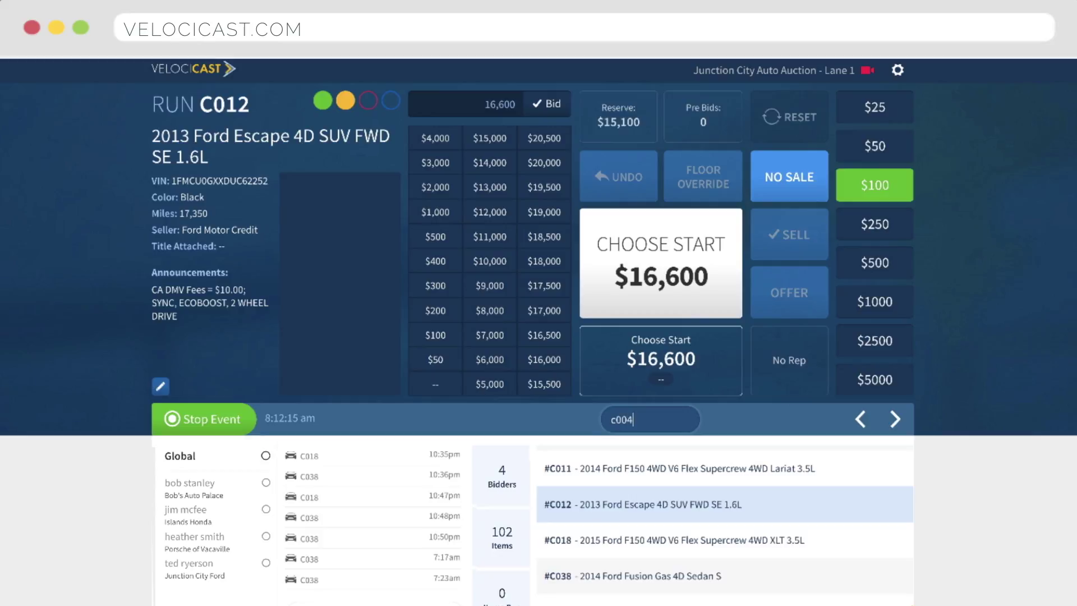
type("004")
key("Return")
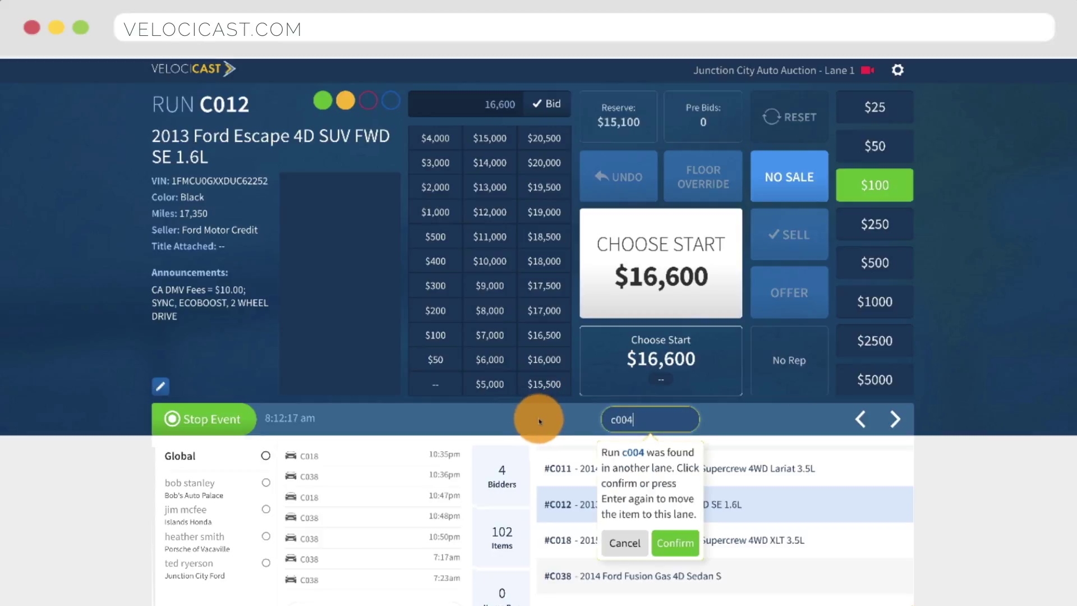
left_click(672, 544)
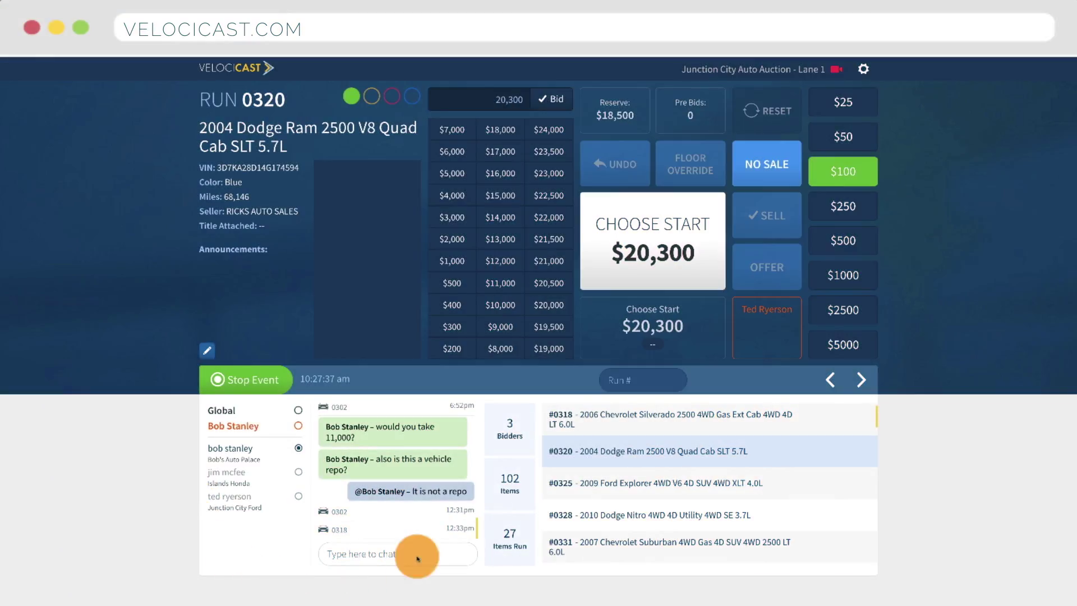
Reply 'no it is not a repo' to the bidder asking about the repo, then switch chat to Global
left_click(299, 496)
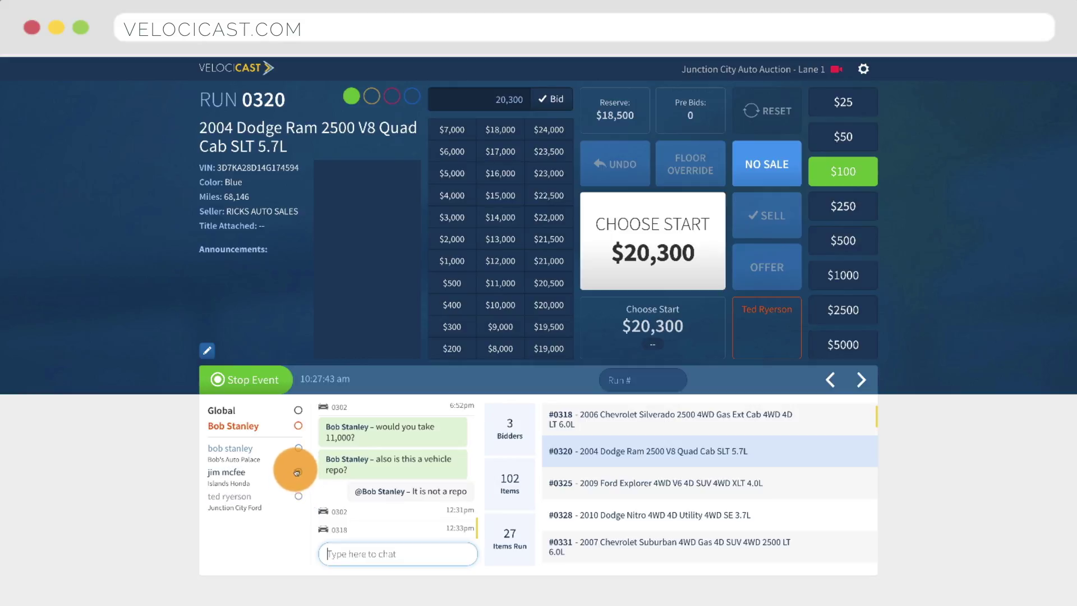
left_click(298, 449)
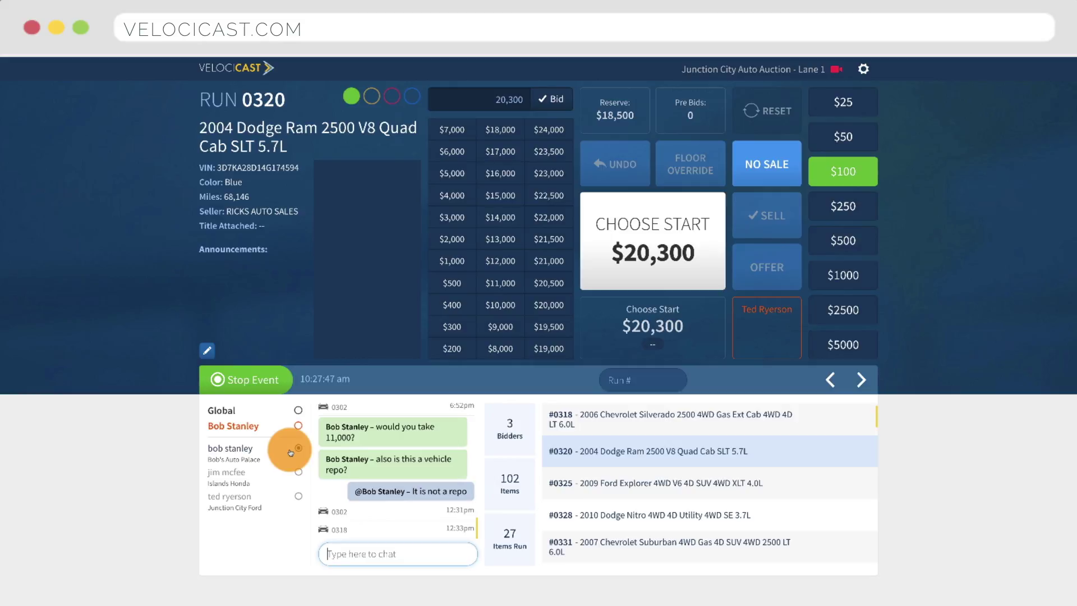
left_click(238, 474)
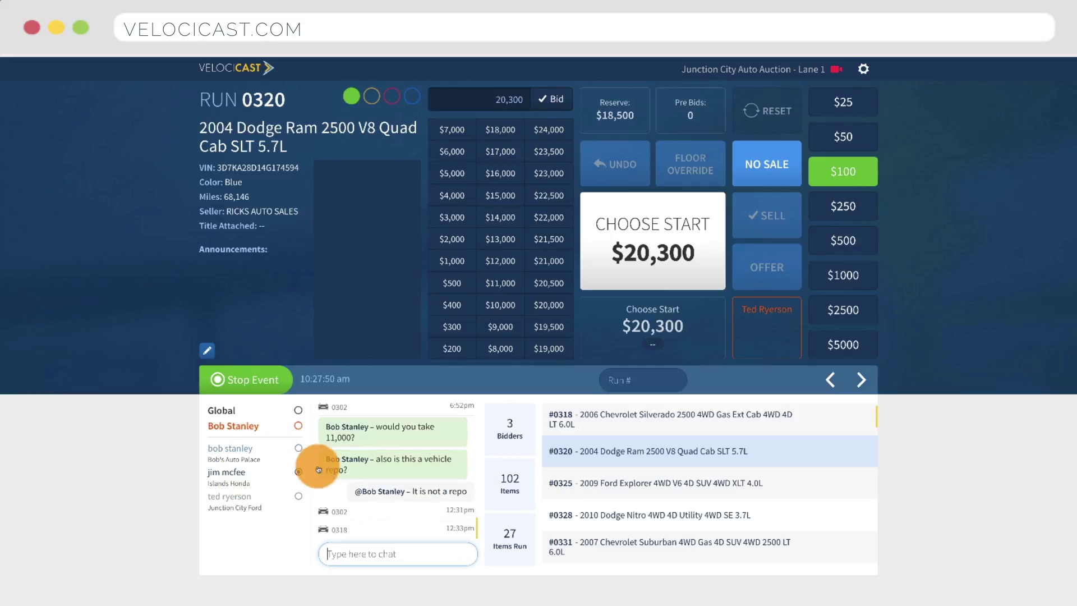
left_click(362, 424)
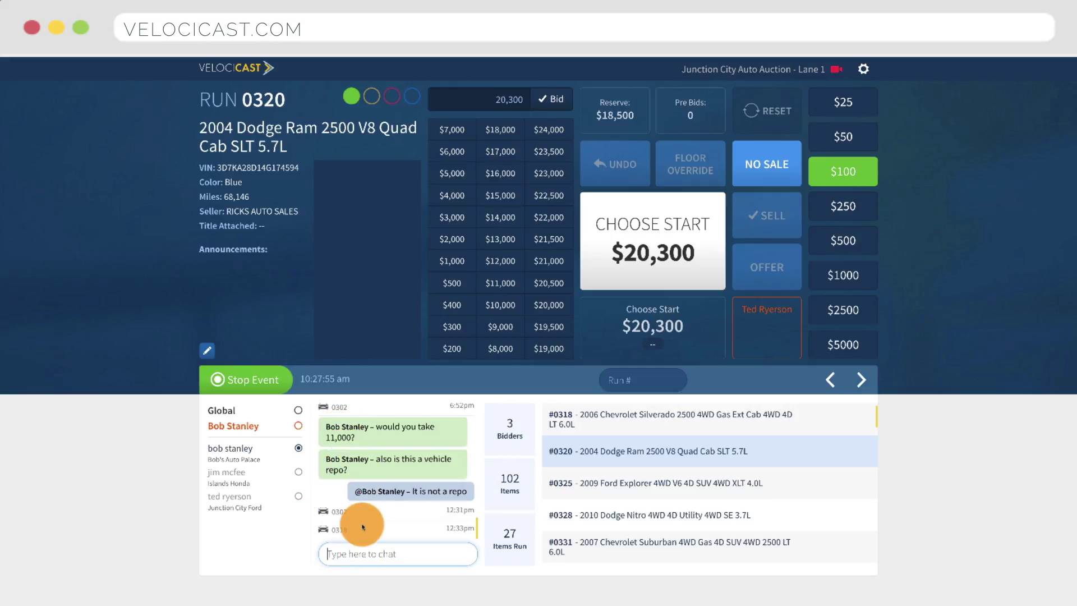
type("no it is not a repo")
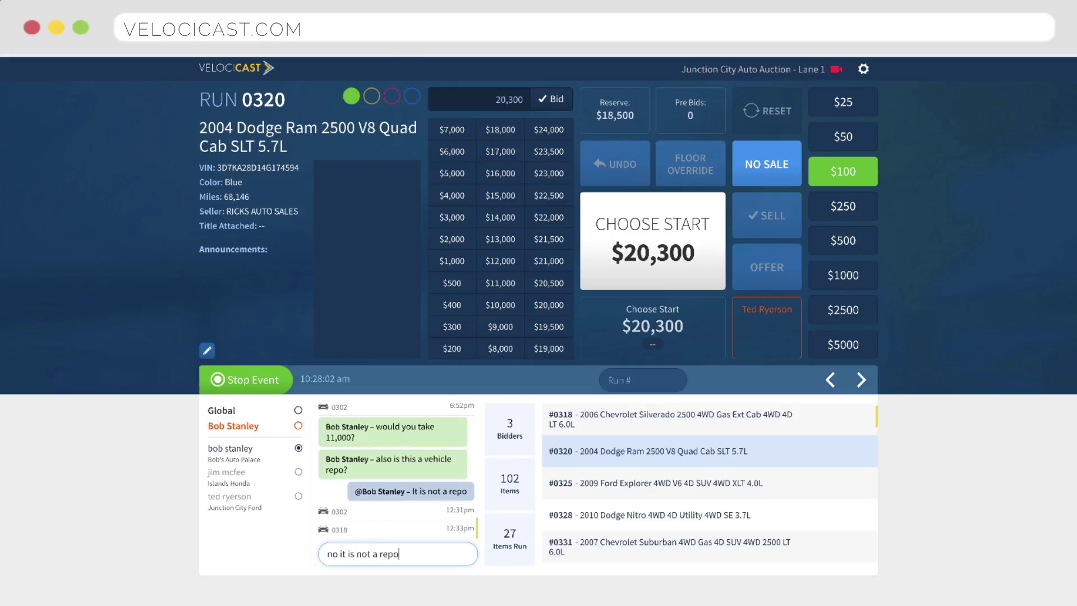
key("Return")
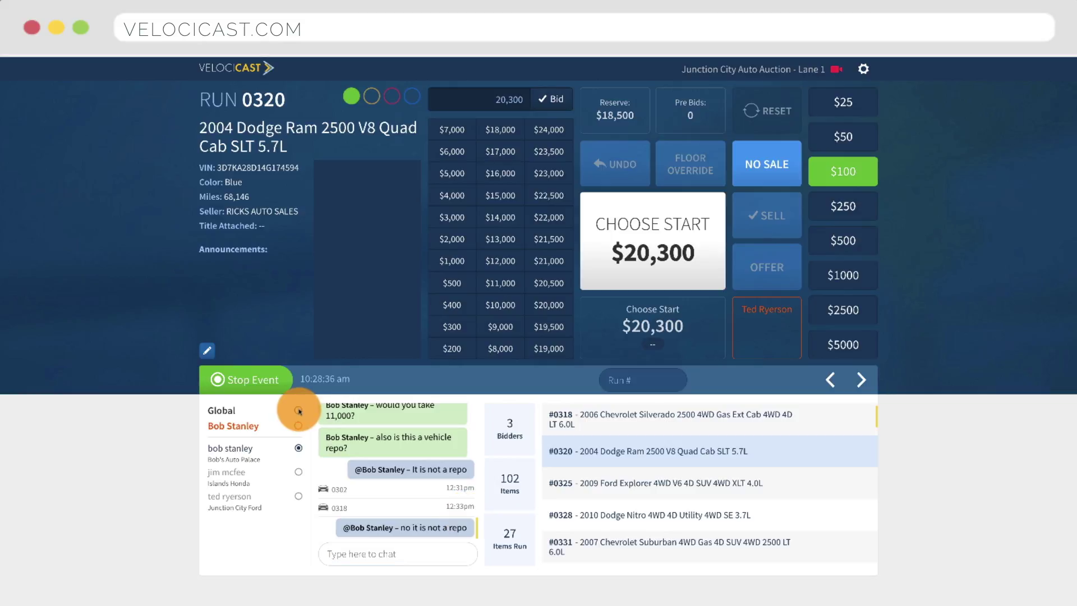
left_click(298, 411)
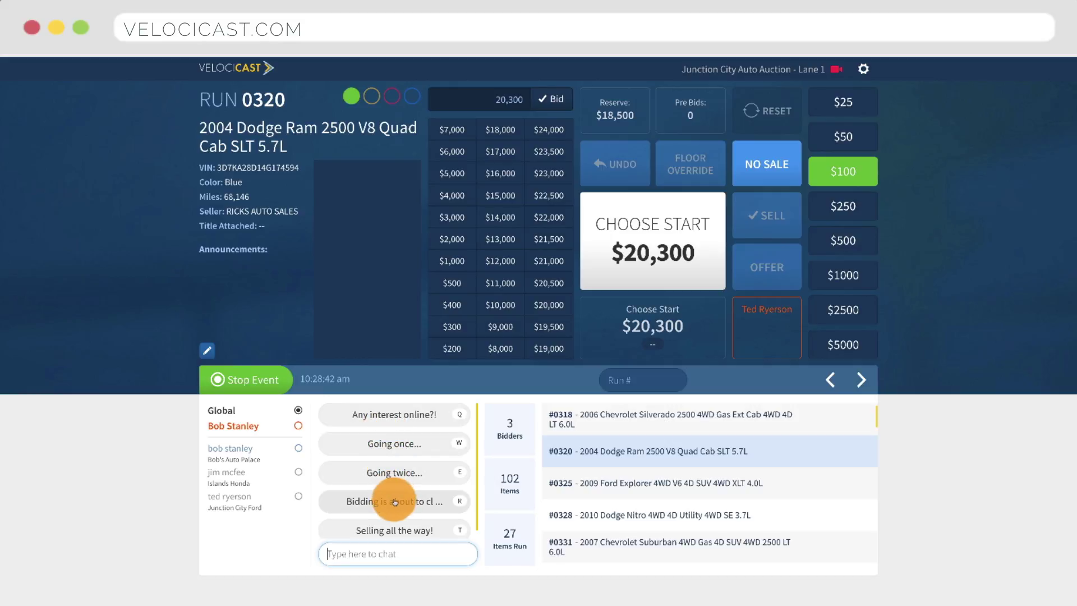
Send the 'Any interest online?!' quick message from the Global chat
left_click(406, 415)
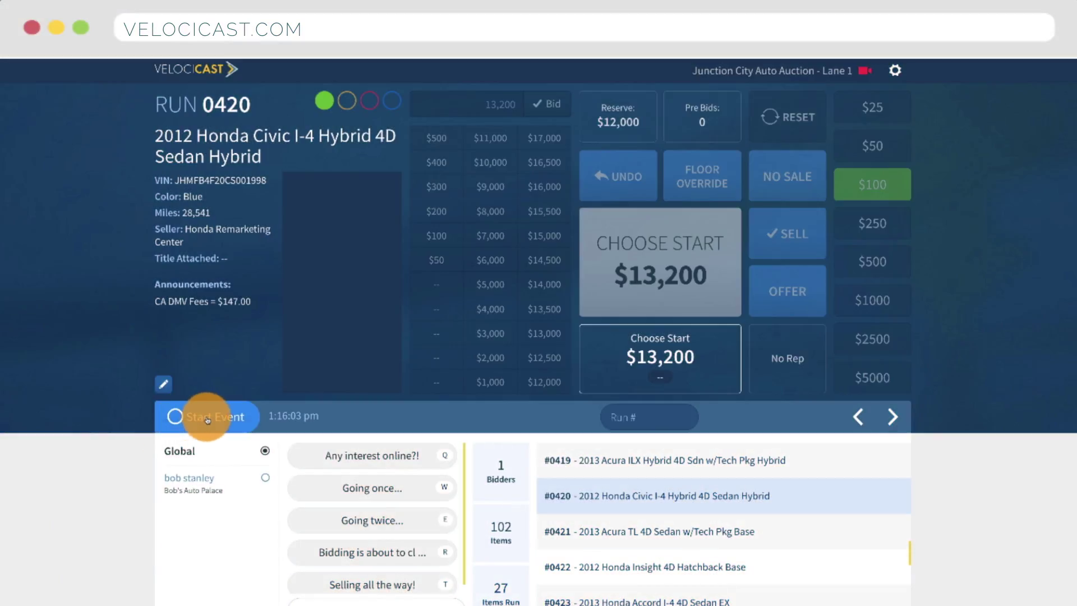
Start the auction event for run 0420, stop it, and start it again
left_click(199, 418)
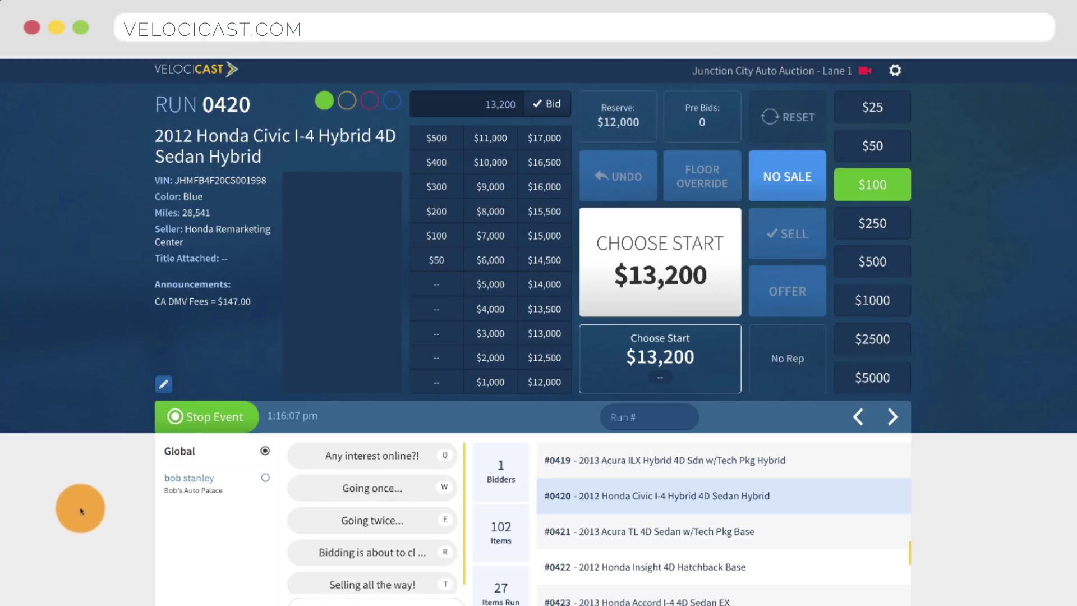
left_click(210, 423)
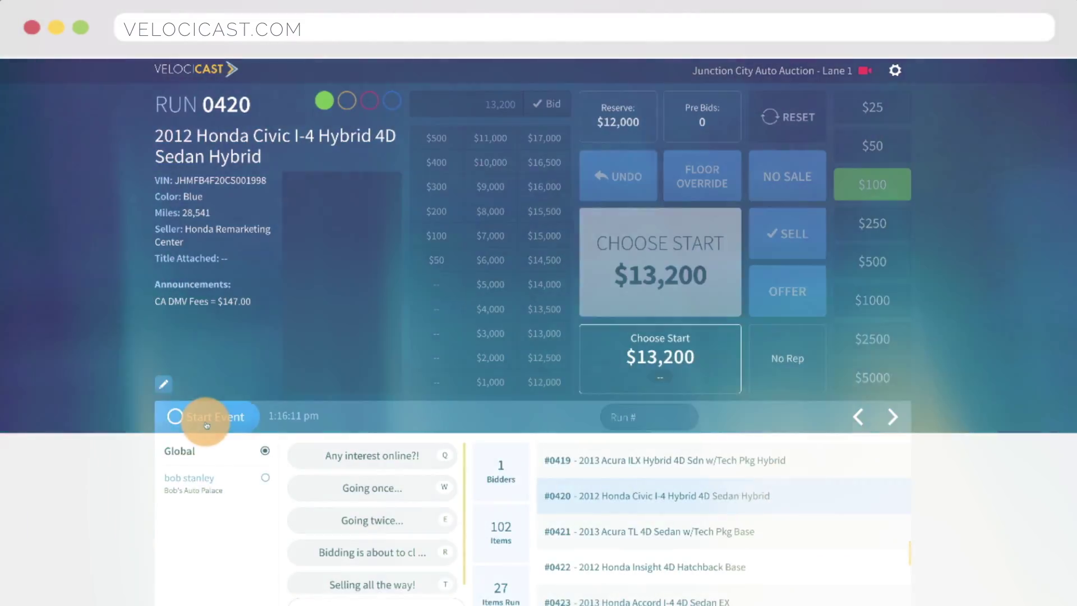
left_click(207, 425)
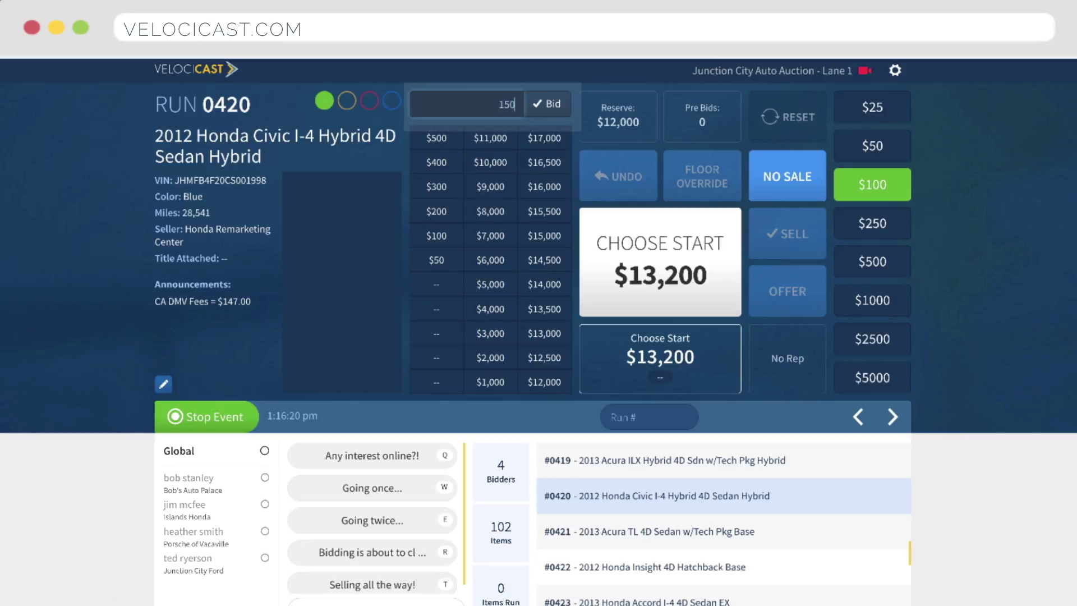
Set run 0420's asking bid to $15,000 and announce 'Going once...' and 'Going twice...'
key("Return")
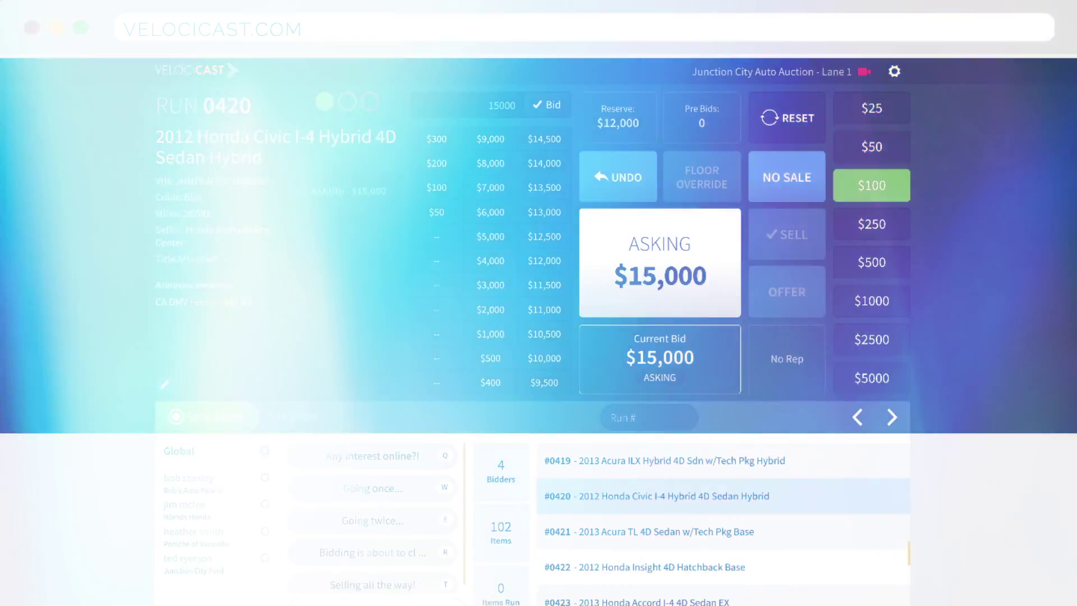
left_click(416, 588)
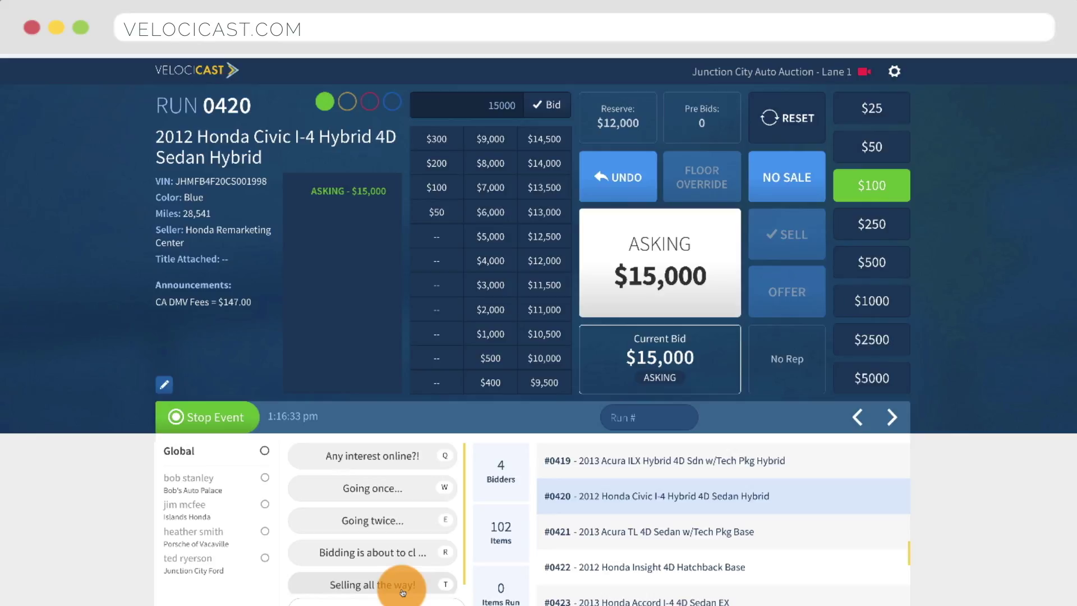
key("w")
key("e")
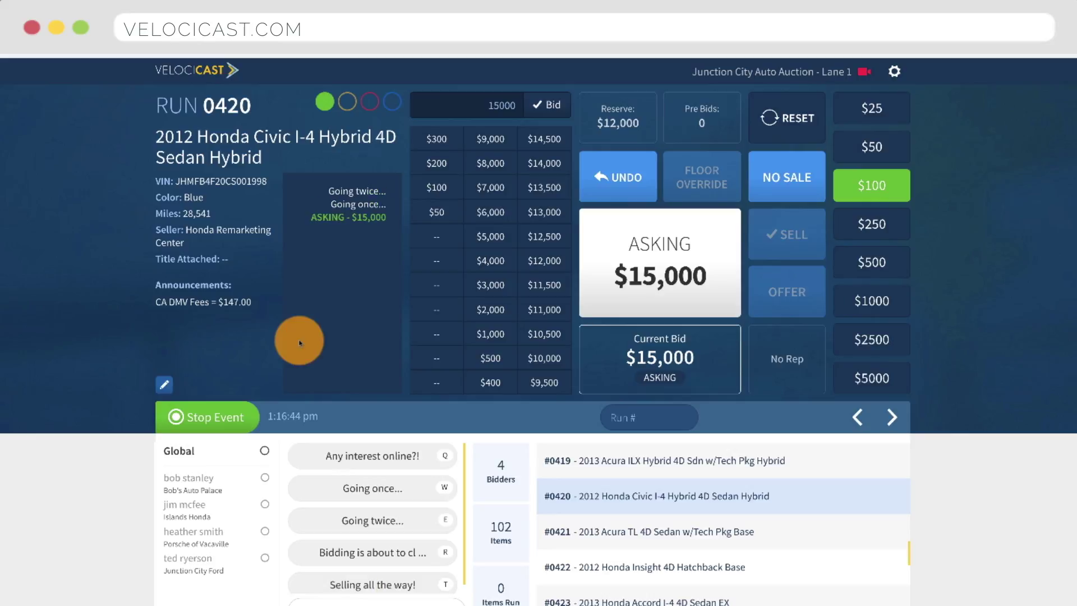